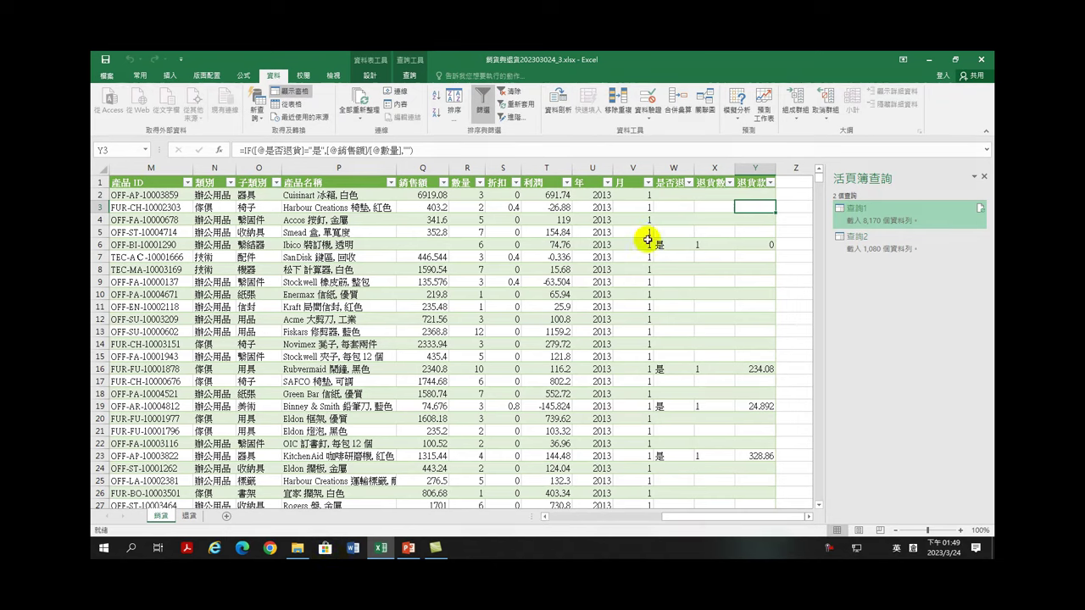
- Cut the existing IF expression out of the 退貨款 formula in cell Y2 and insert a new IF function in its place
left_click(751, 195)
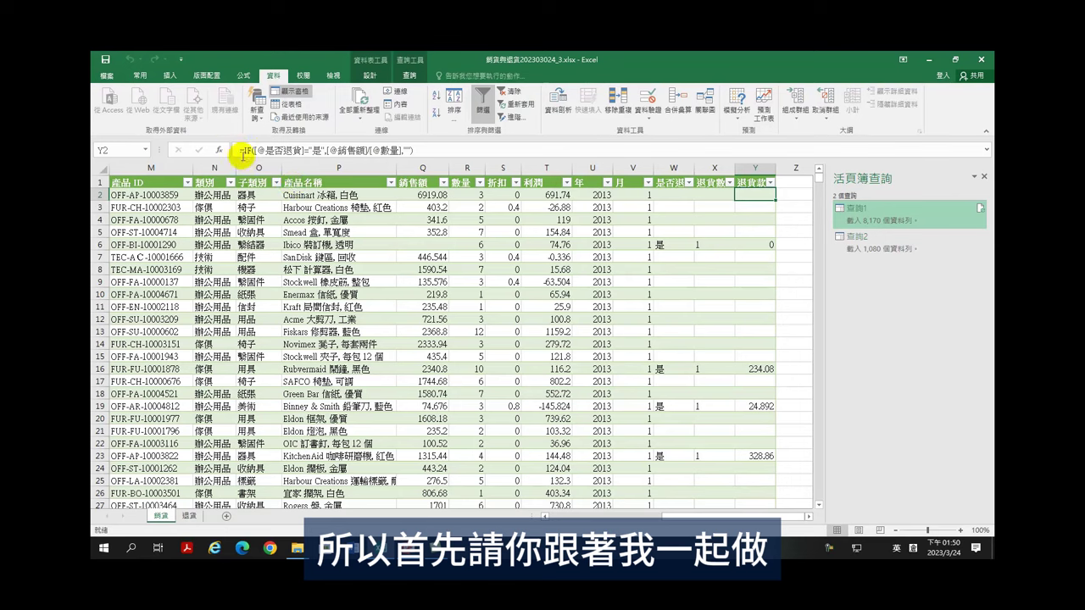
left_click_drag(243, 149, 443, 153)
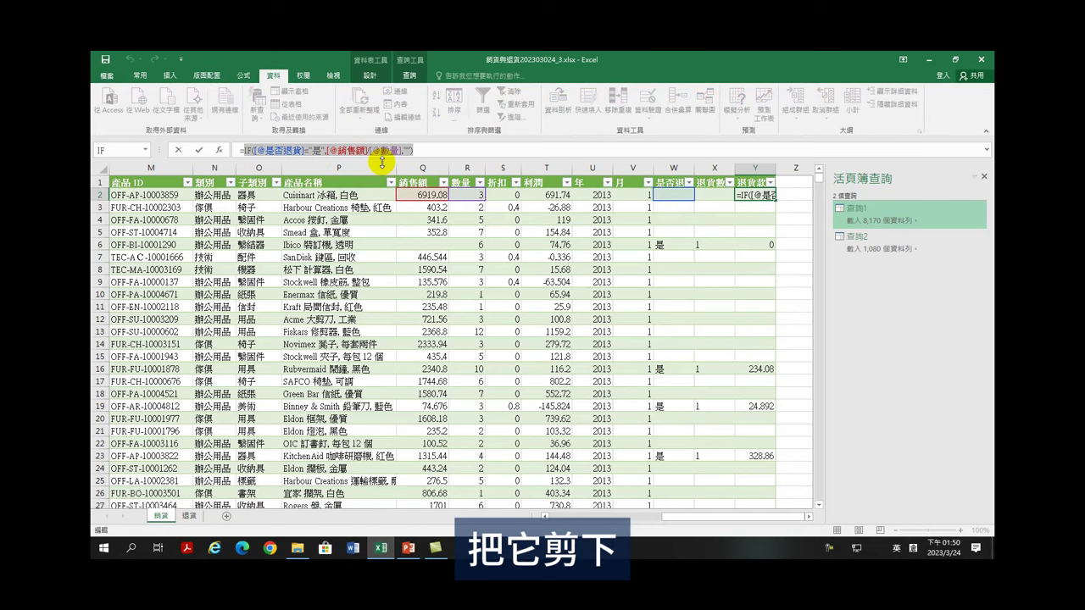
key("ctrl+x")
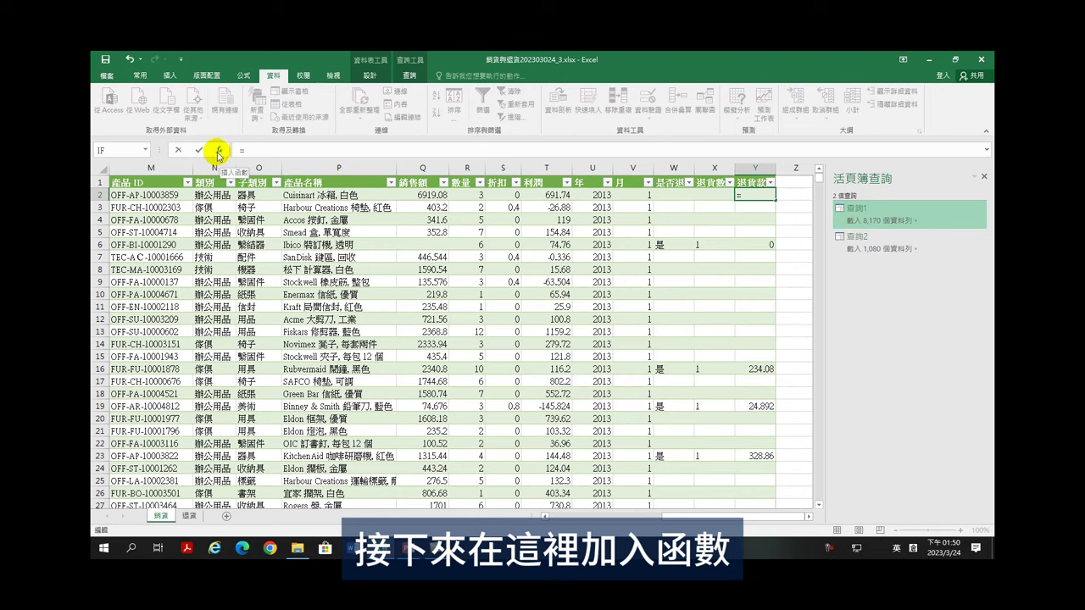
left_click(217, 150)
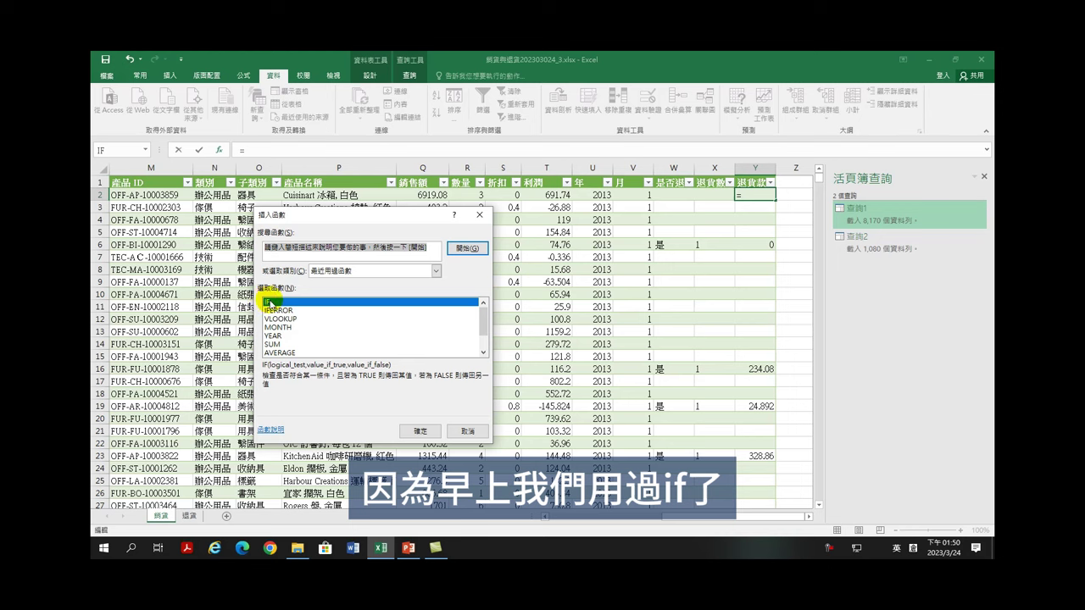
left_click(416, 433)
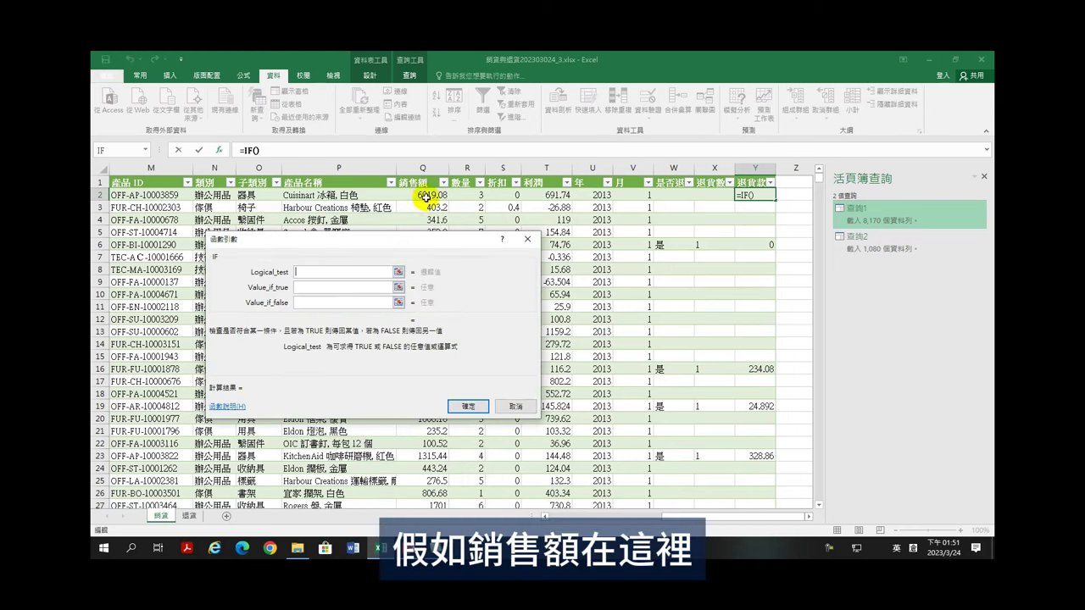
left_click(422, 194)
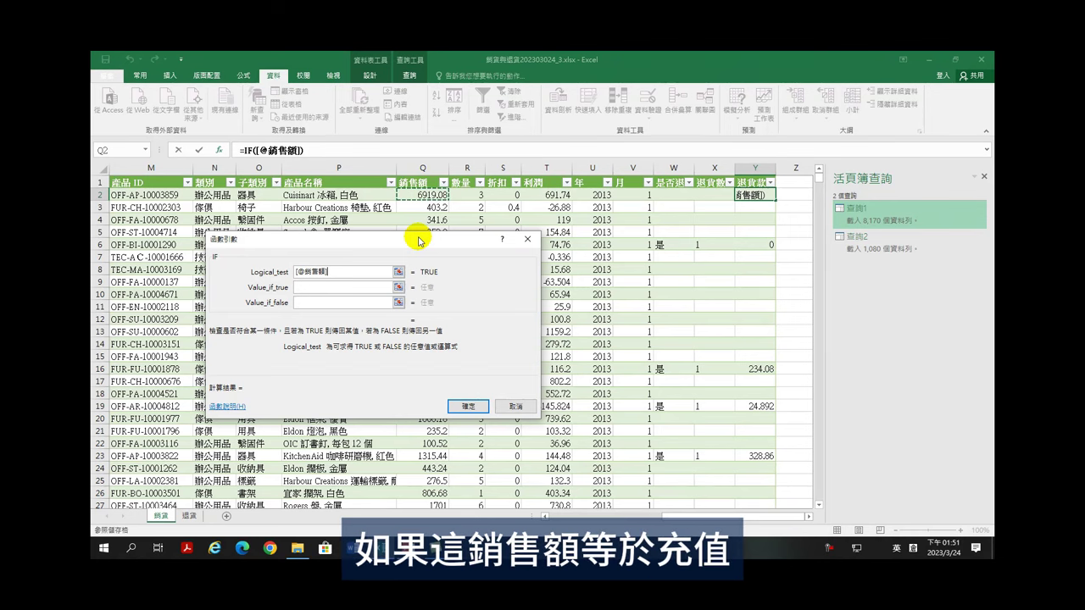
type("=\"\"")
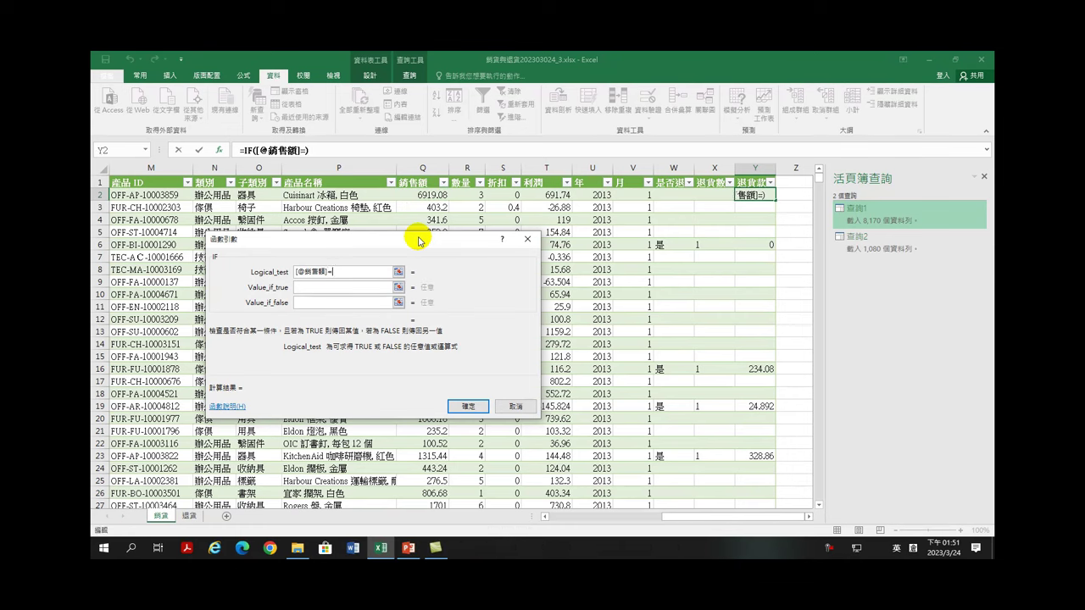
key("BackSpace")
key("BackSpace")
key("BackSpace")
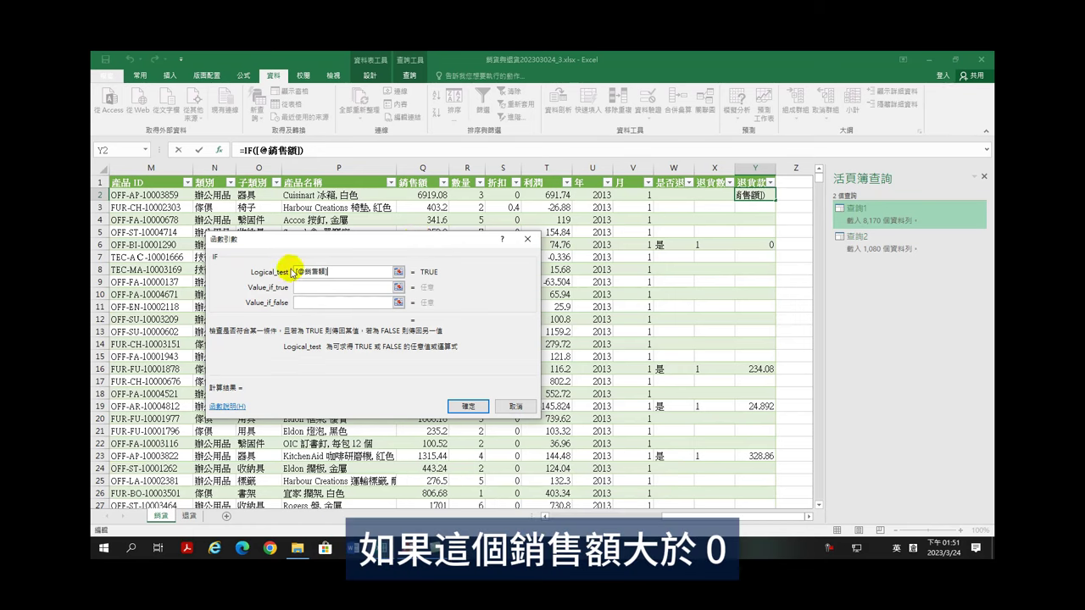
type(">0")
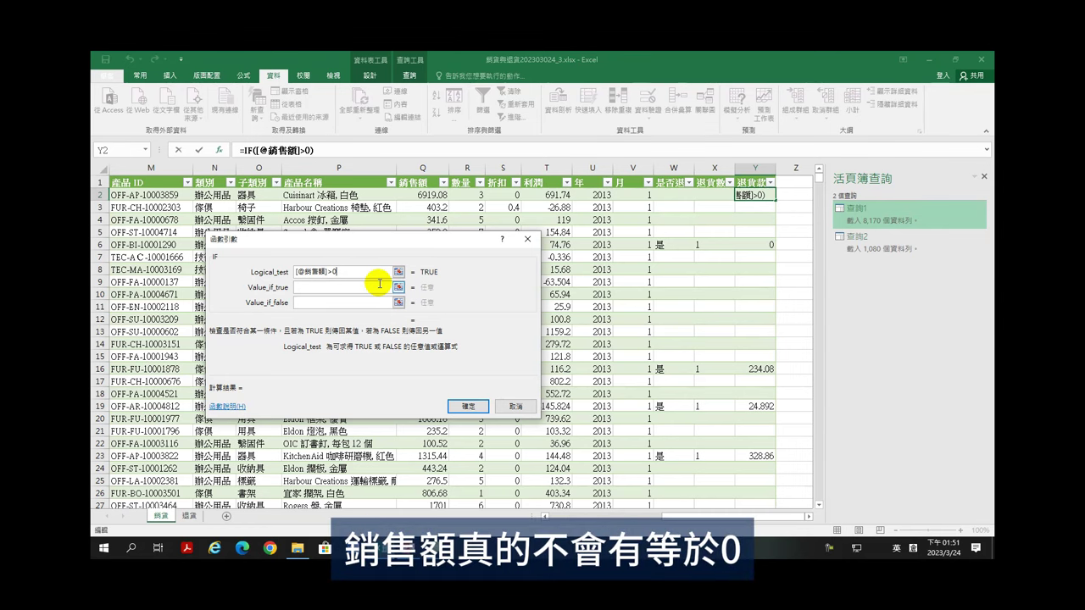
- Use the cut IF expression as the value if true and "" as the value if false, and apply the formula to the 退貨款 column
left_click(311, 286)
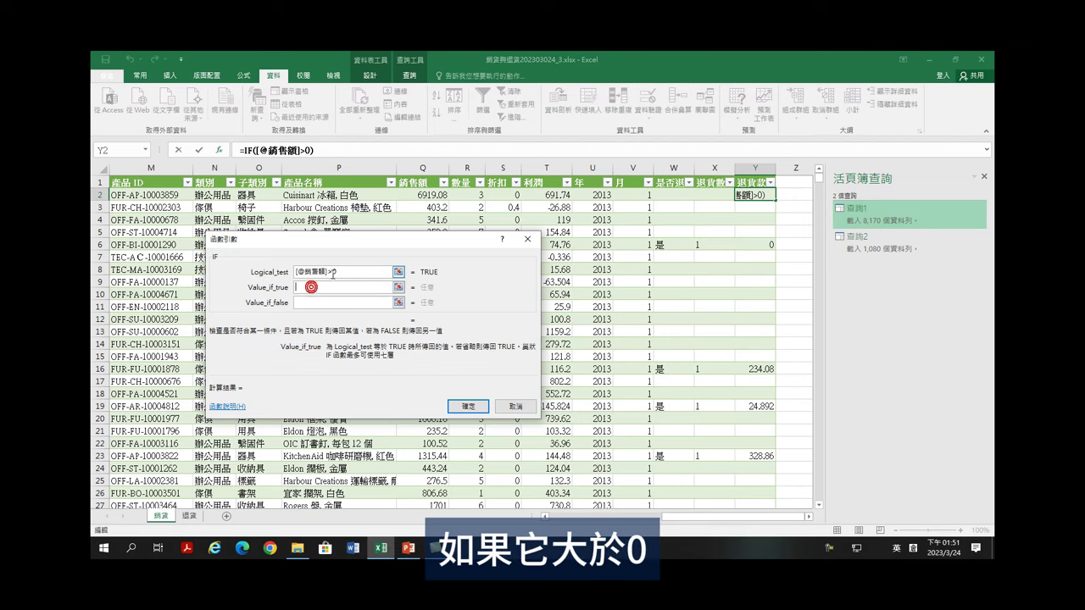
key("ctrl+v")
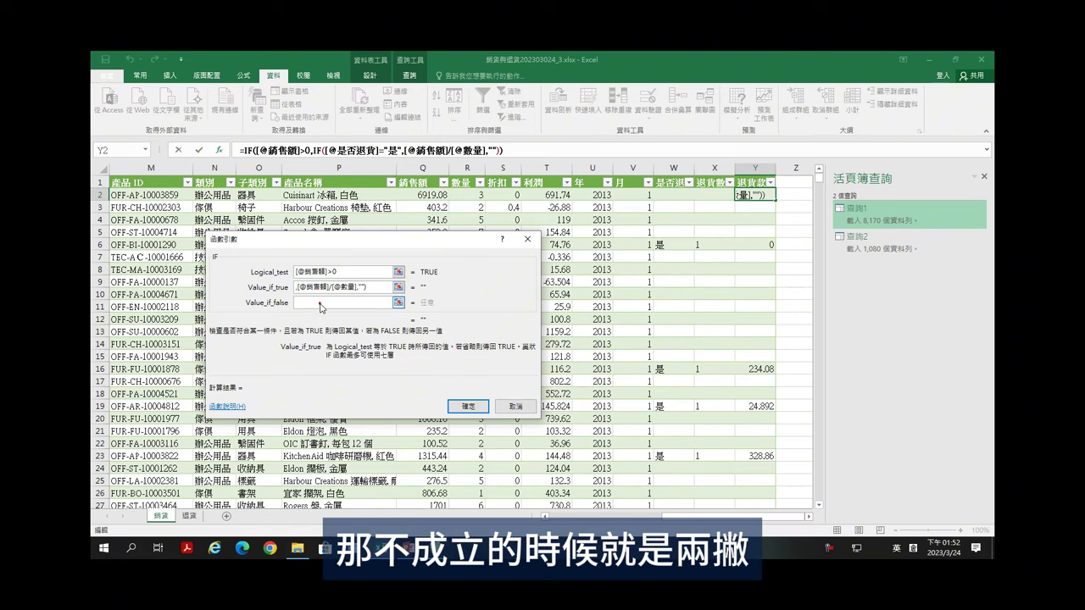
left_click(320, 305)
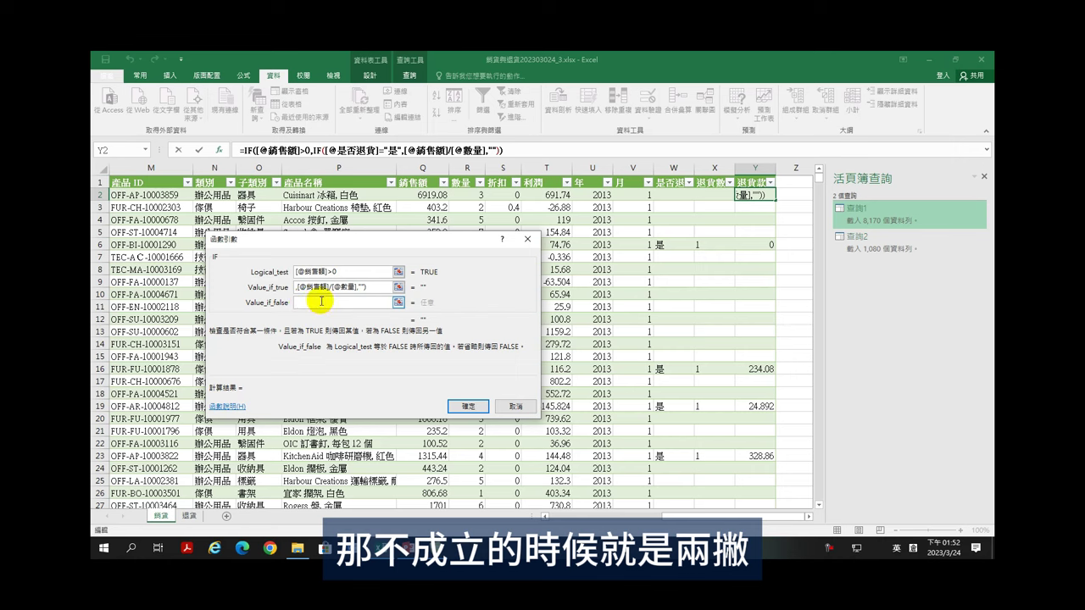
type("\"\"")
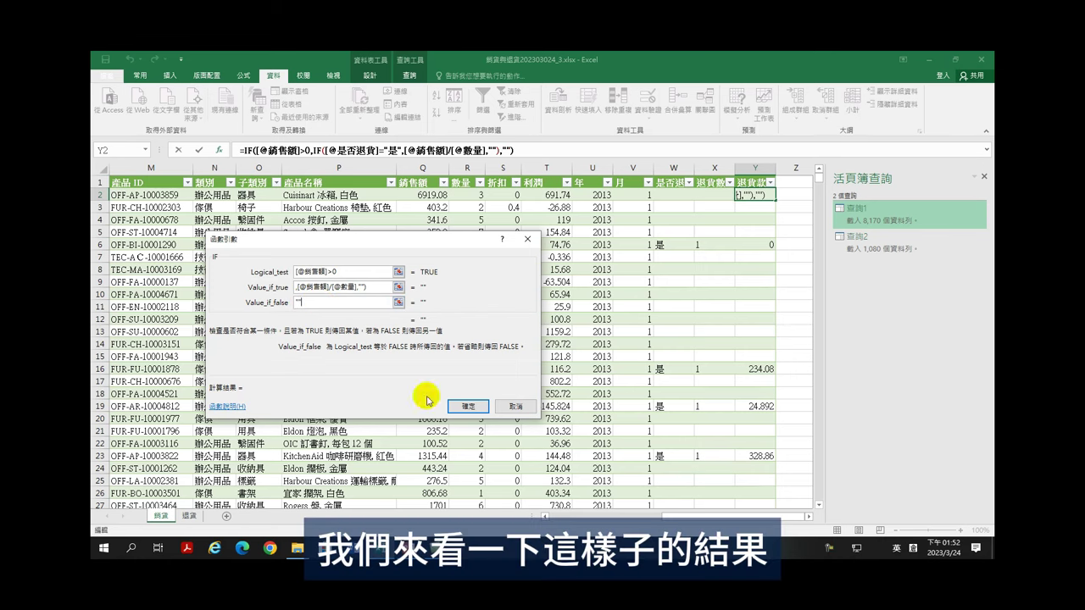
left_click(467, 407)
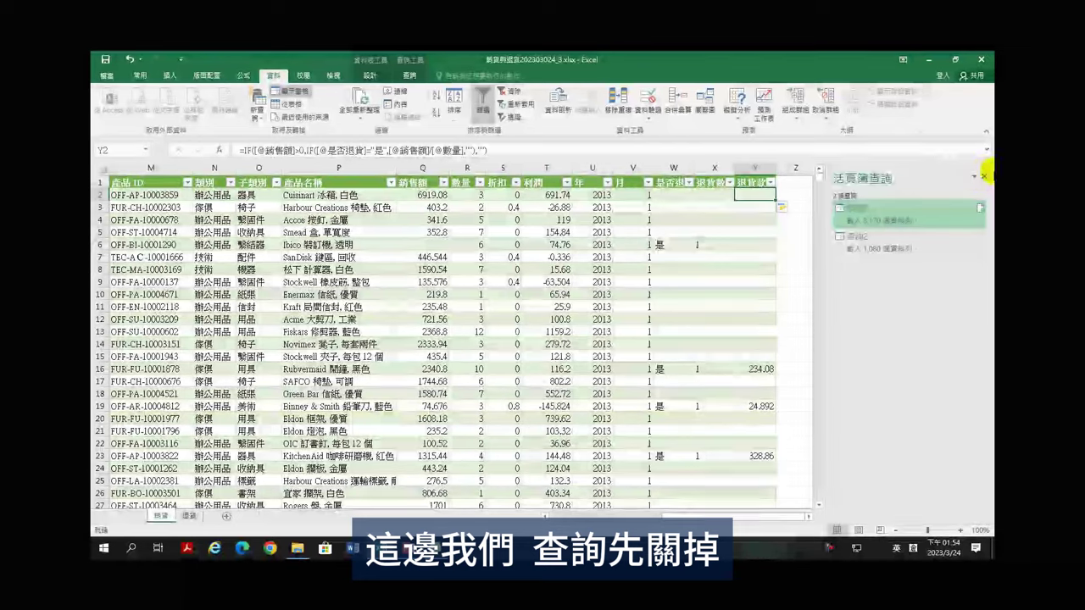
- Close the workbook queries pane and check how the 銷貨 table's headers display when the rows move up
left_click(984, 178)
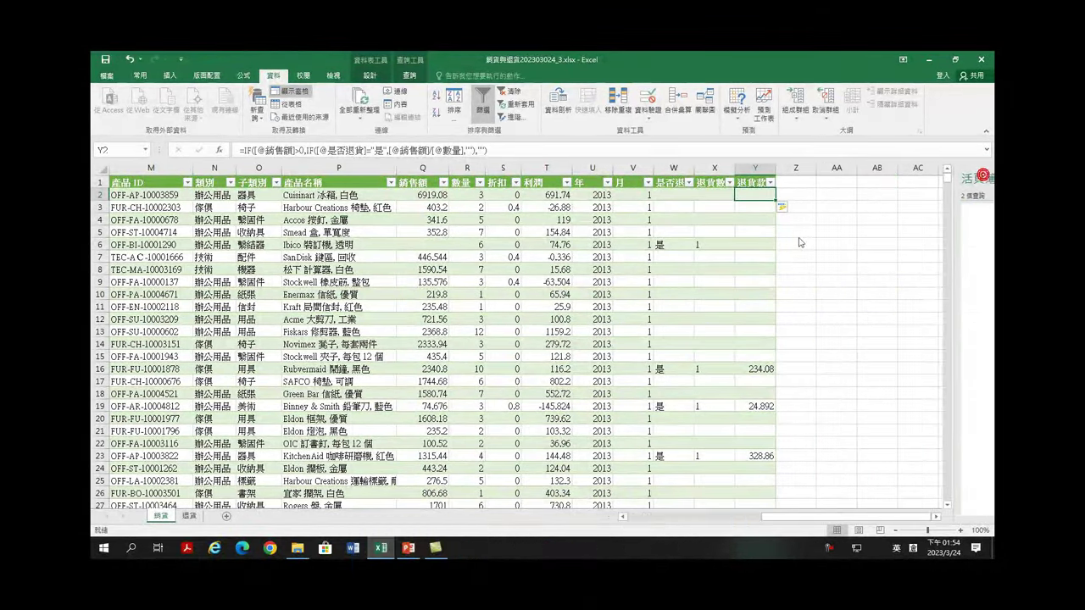
left_click(322, 266)
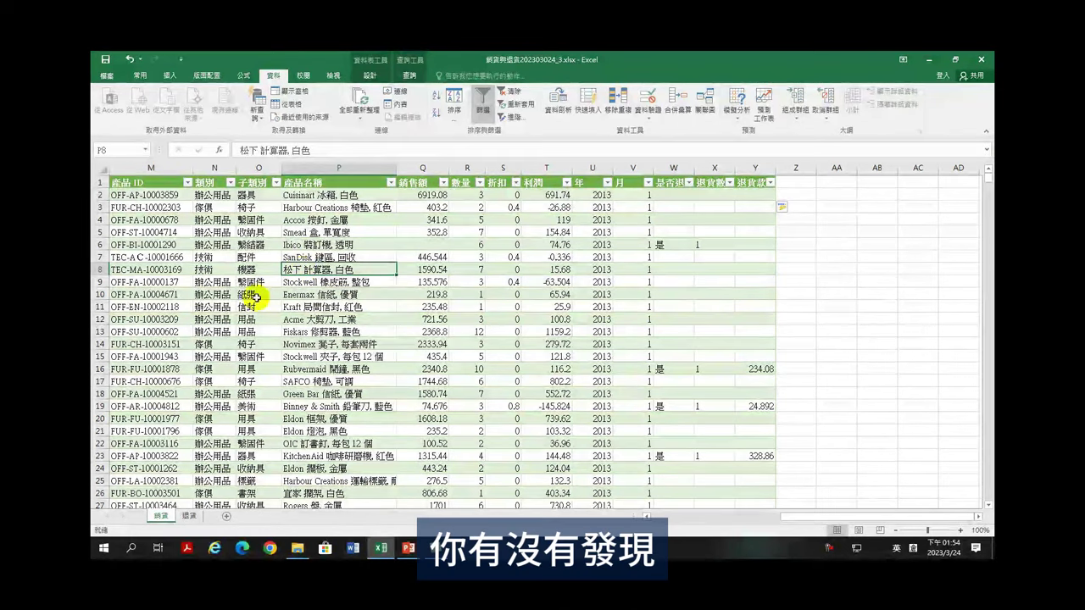
left_click(988, 505)
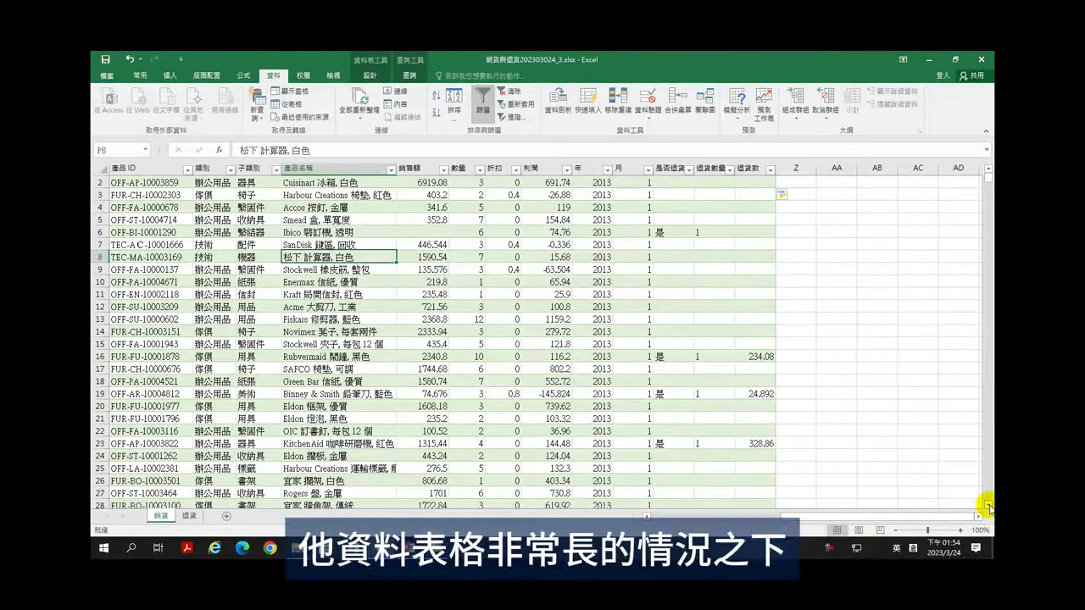
left_click(988, 506)
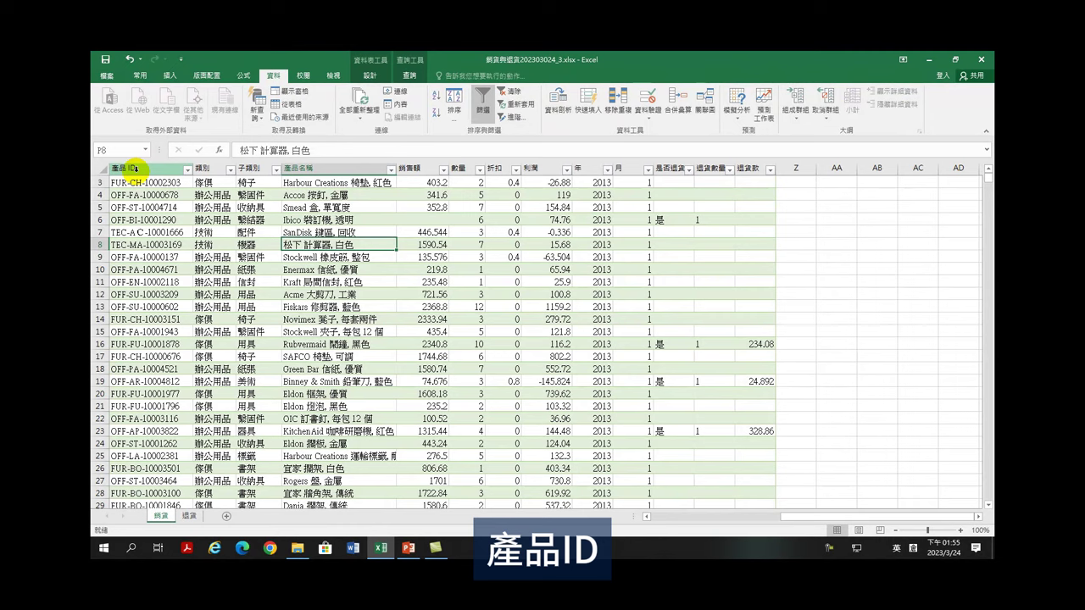
- Sort the 銷貨 table by 行 ID from smallest to largest
left_click_drag(804, 519, 767, 526)
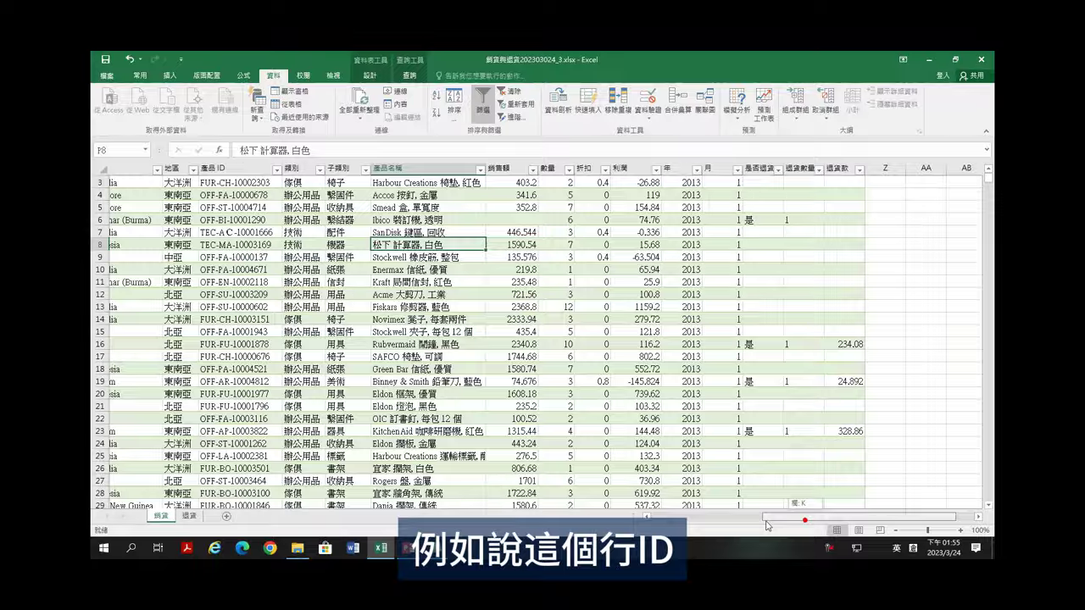
left_click_drag(766, 526, 657, 524)
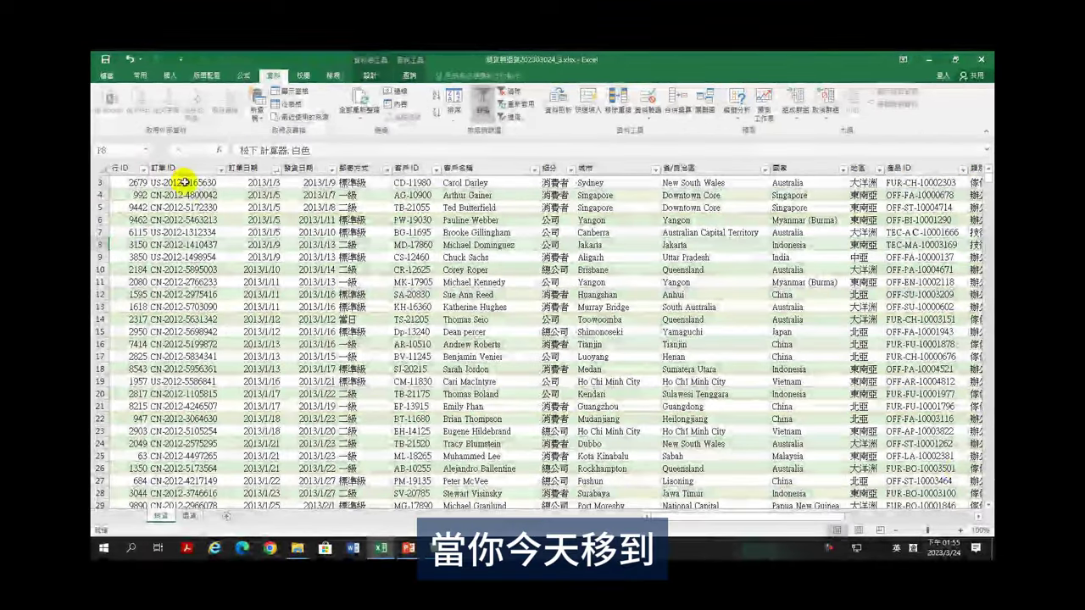
scroll(989, 180, "up", 1)
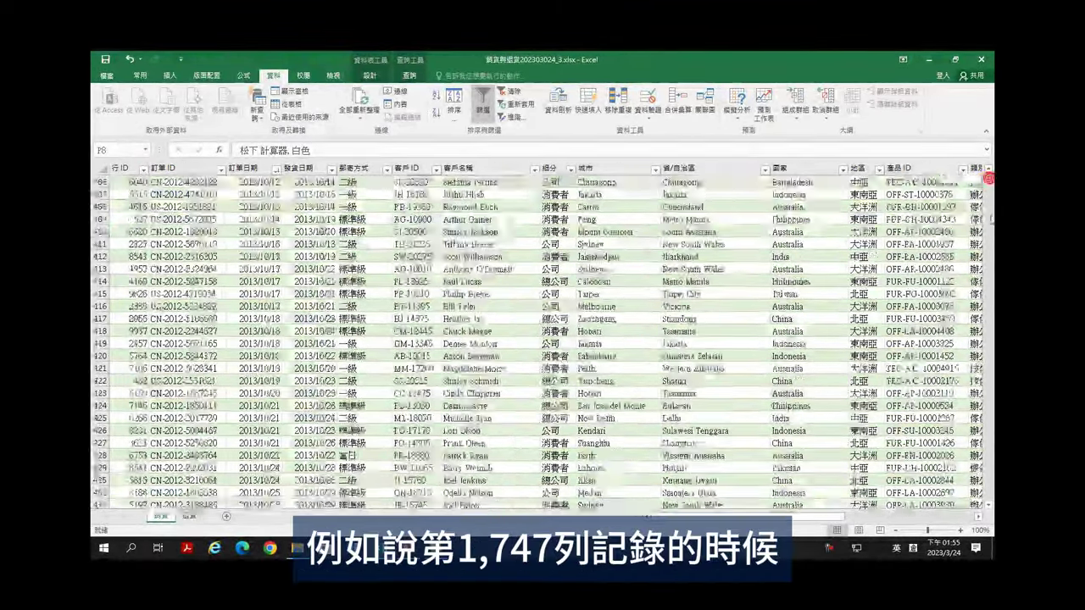
scroll(103, 258, "down", 10)
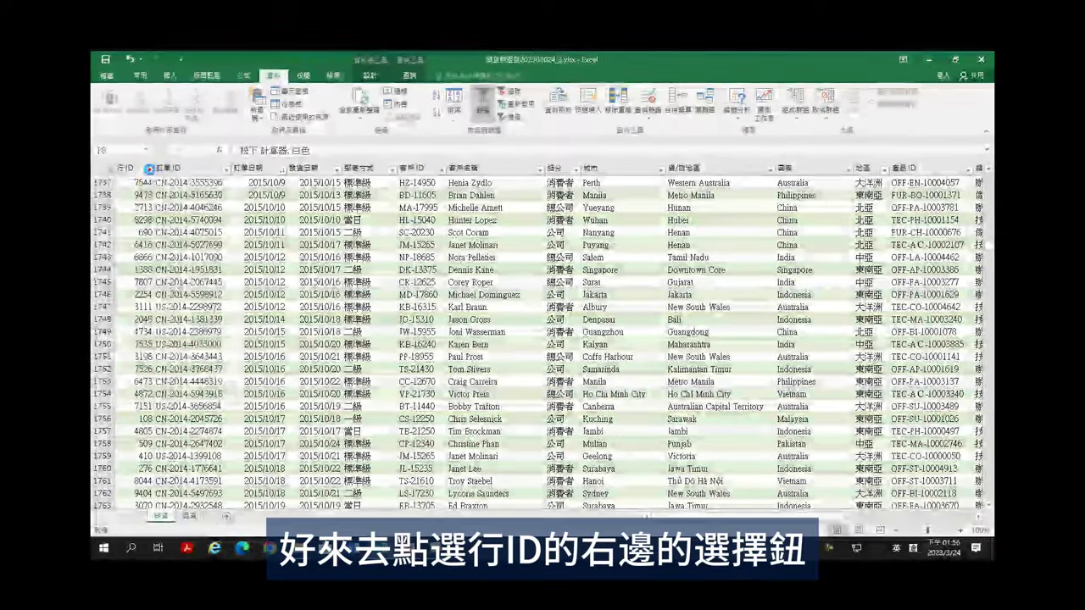
left_click(148, 171)
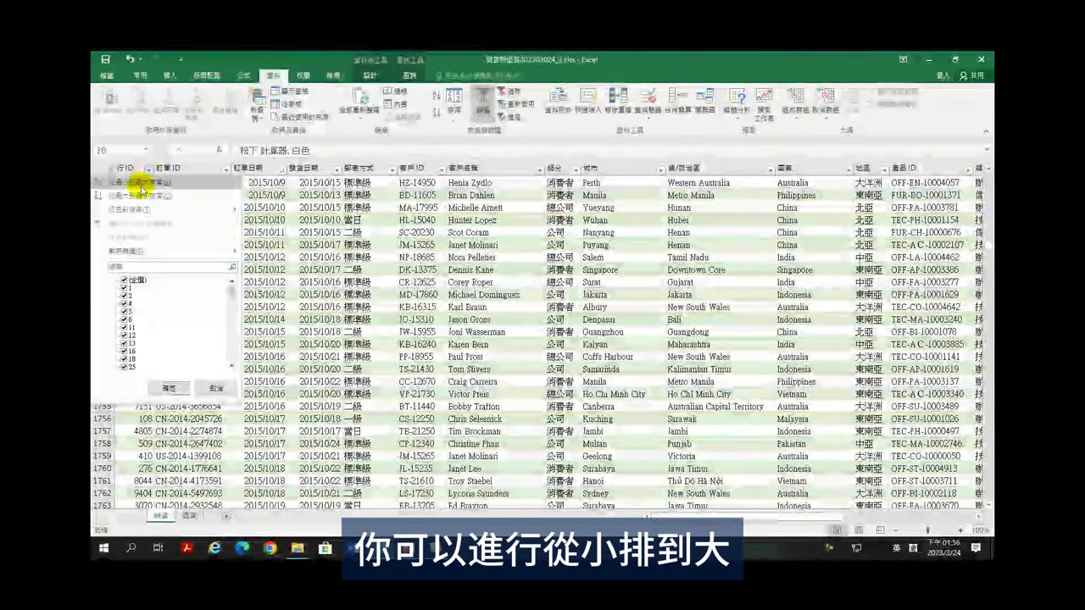
left_click(142, 187)
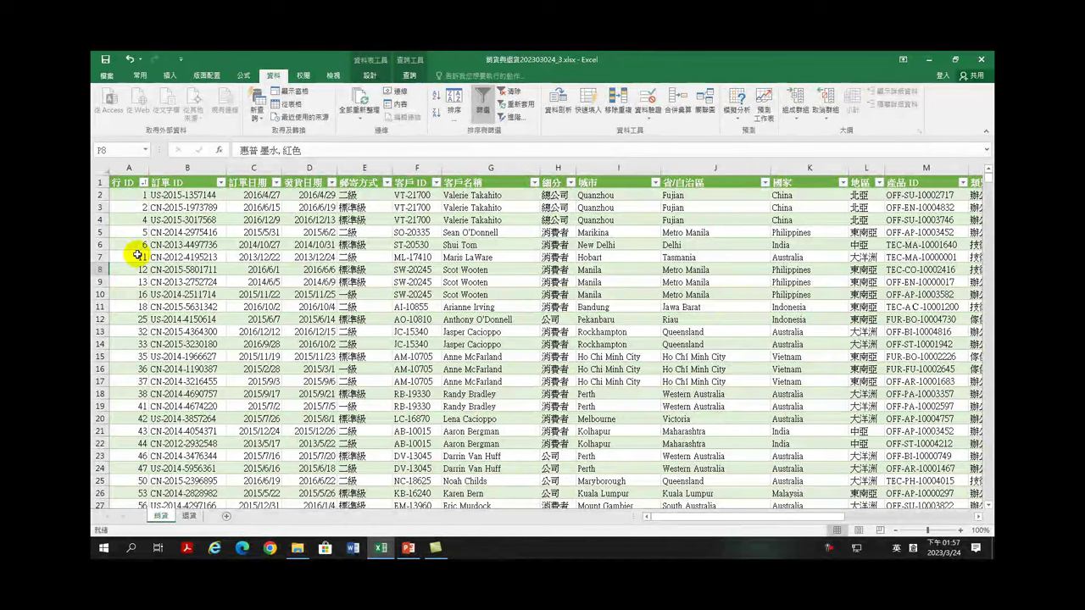
- Sort the table on the 退貨 sheet by 紀錄編號 from smallest to largest and view its last records
left_click(189, 515)
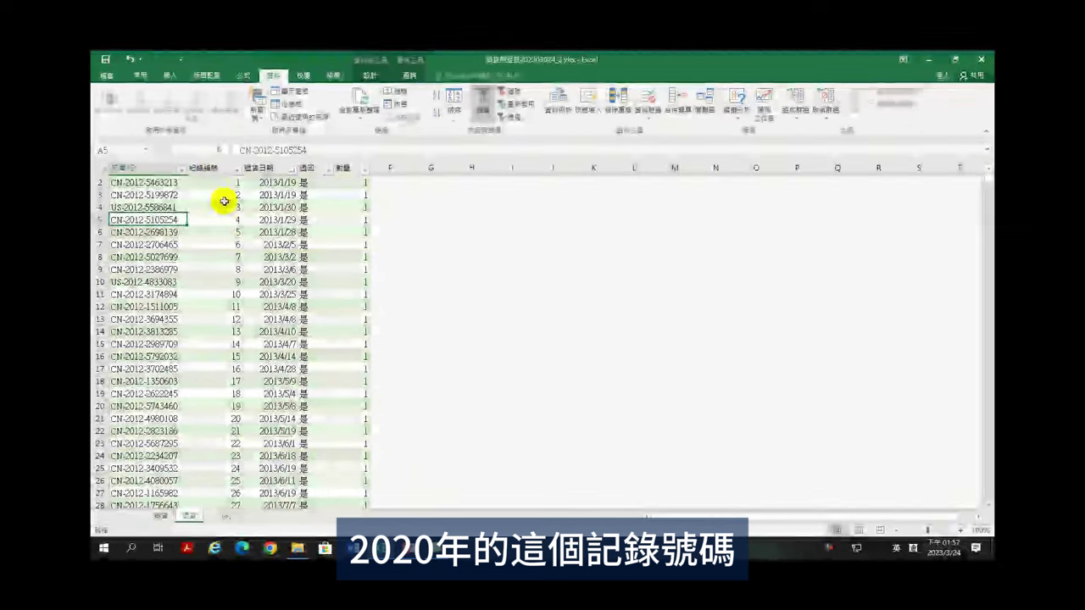
left_click(227, 192)
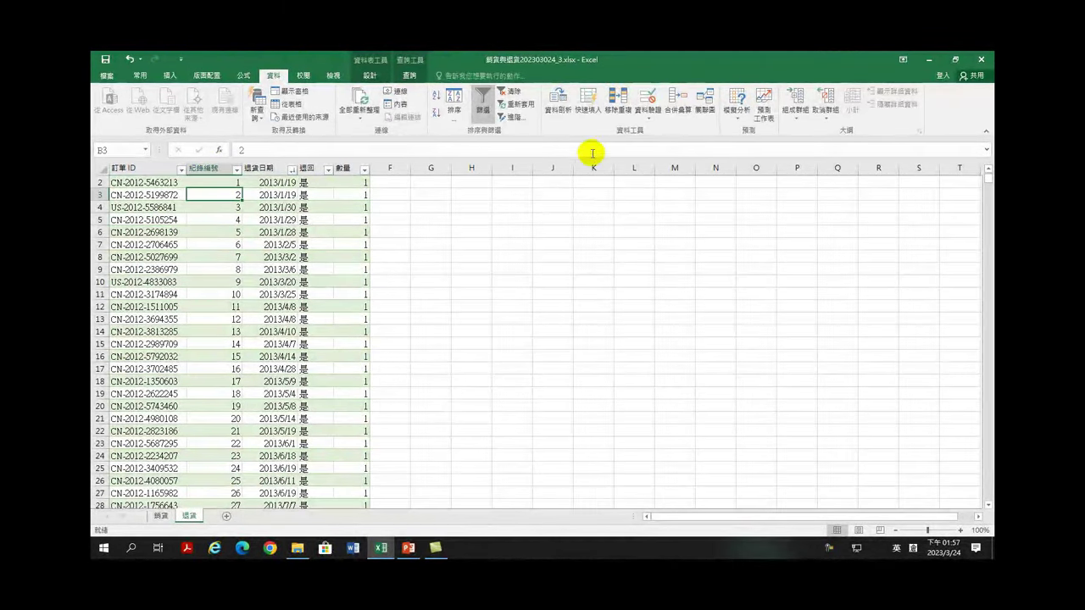
left_click(236, 169)
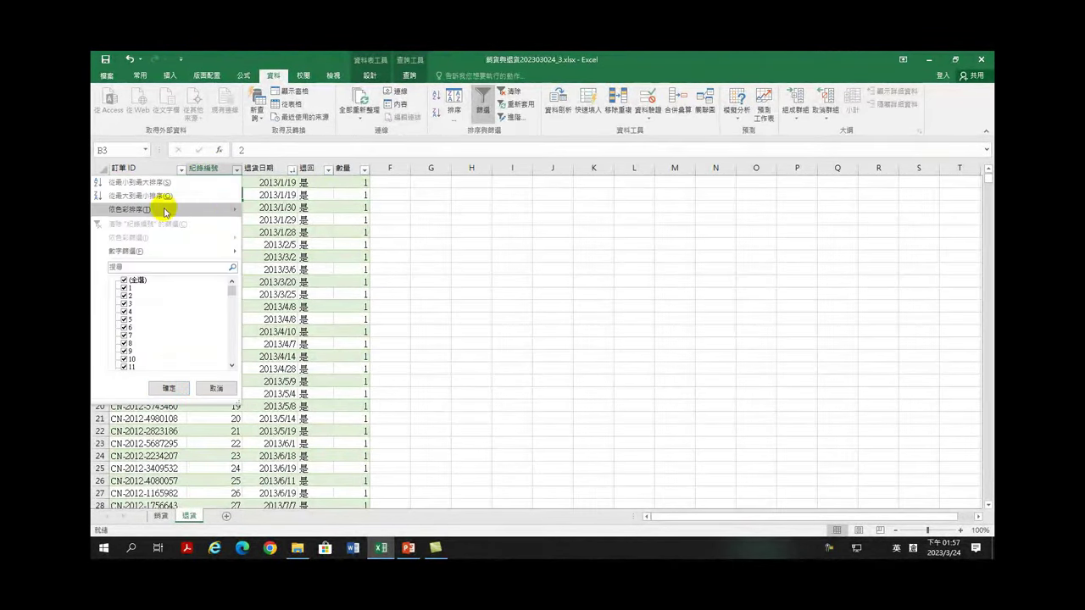
left_click(140, 183)
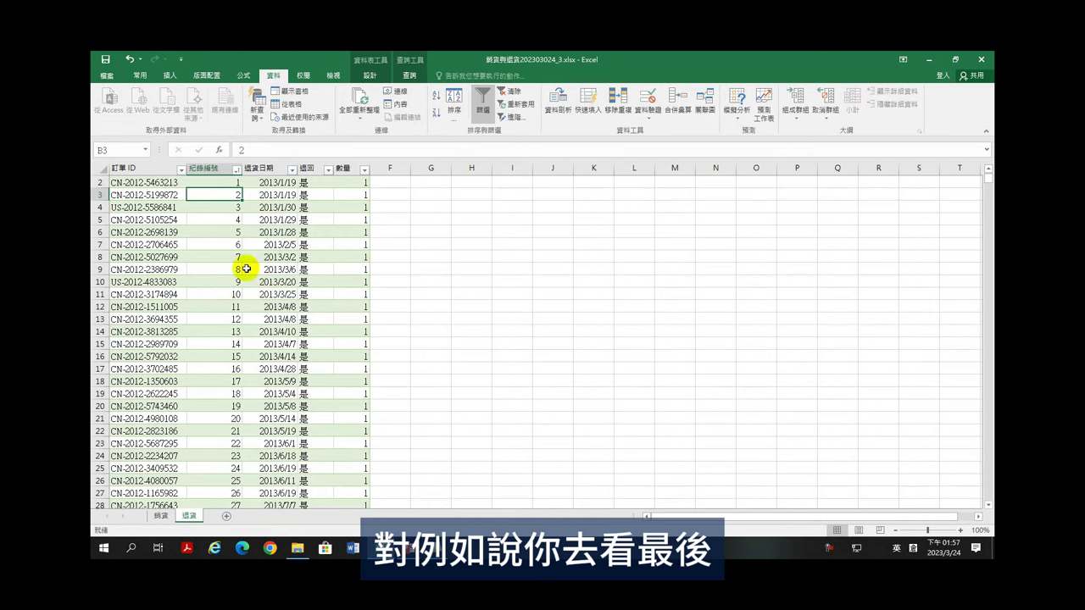
left_click_drag(988, 179, 986, 500)
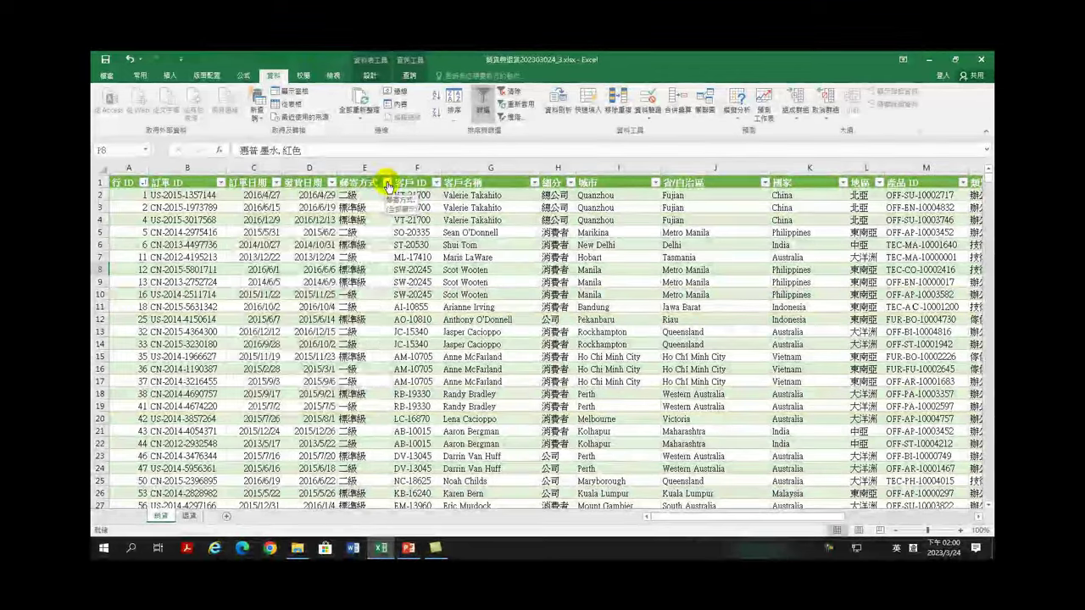
- Filter the 銷貨 table's 郵寄方式 column to show only 一級 records
left_click(387, 183)
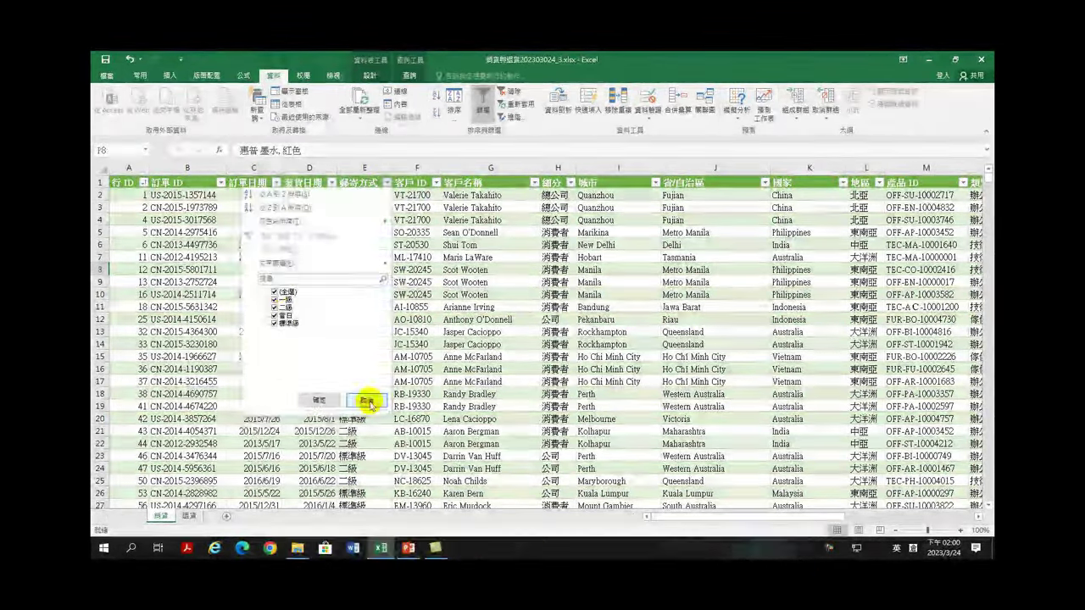
left_click(365, 400)
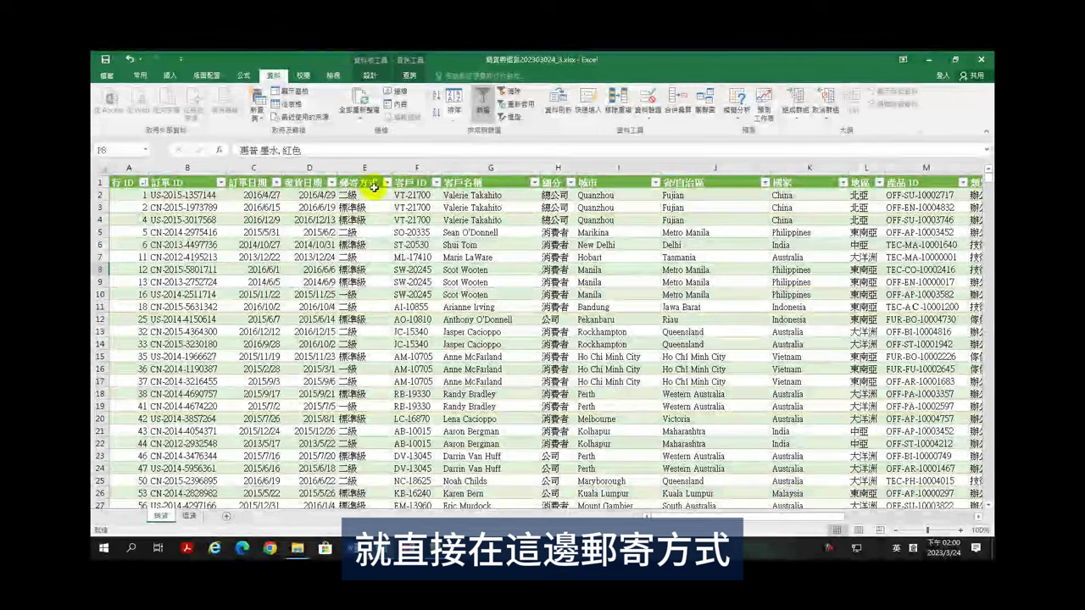
left_click(387, 183)
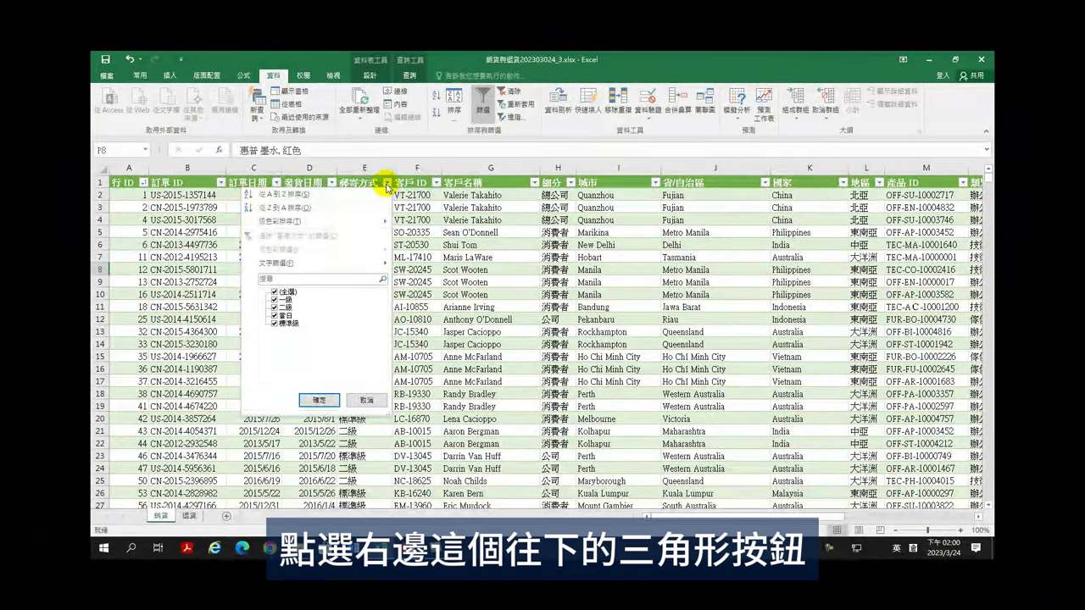
left_click(275, 293)
left_click(274, 299)
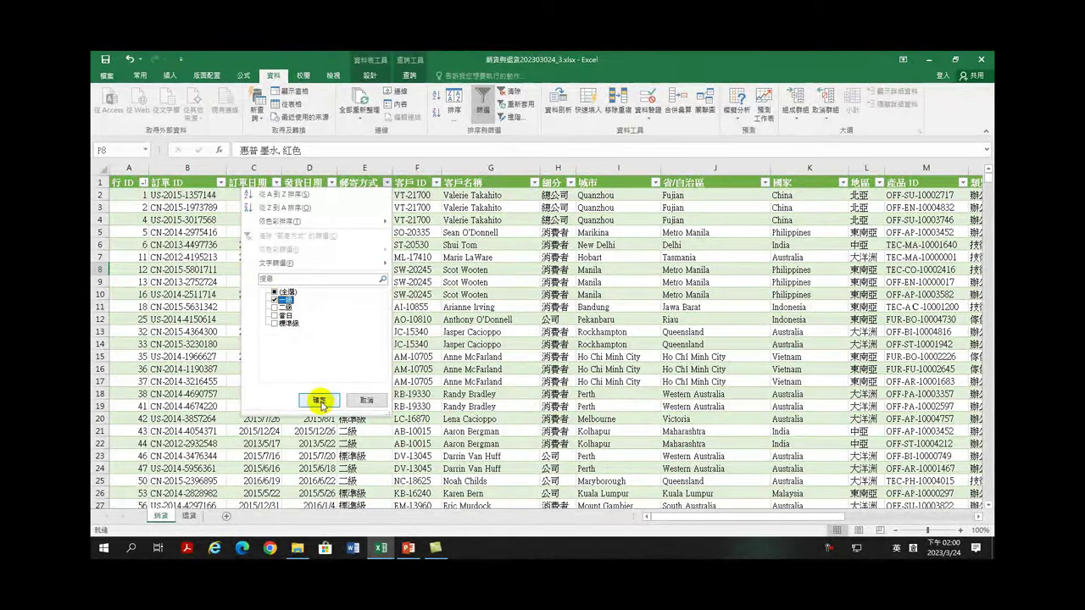
left_click(320, 400)
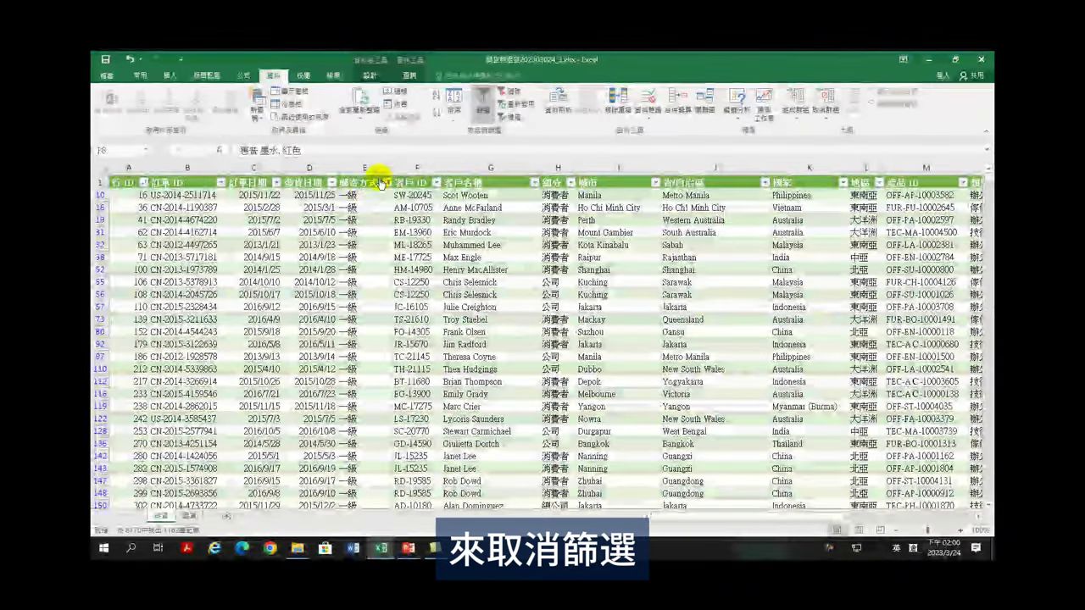
- Clear the filter on the 銷貨 table's 郵寄方式 column so every shipping class is listed again
left_click(387, 183)
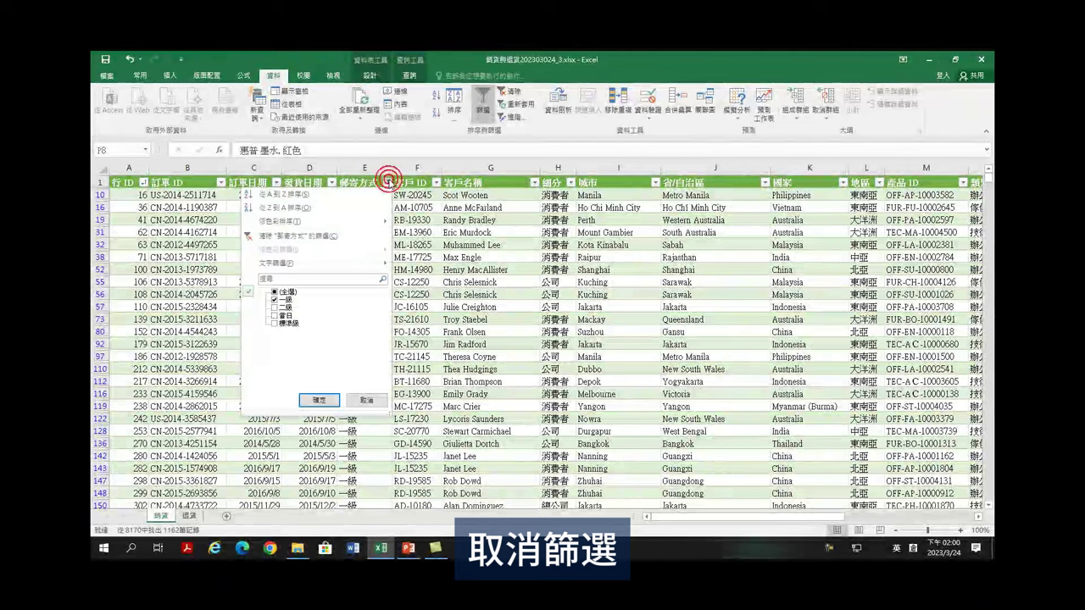
left_click(282, 237)
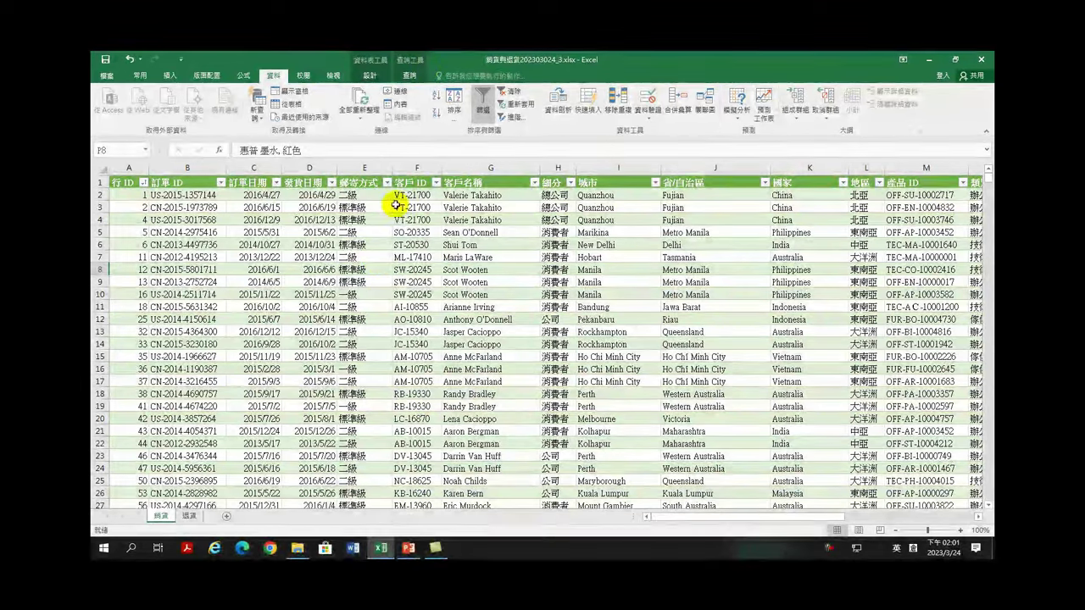
left_click(363, 245)
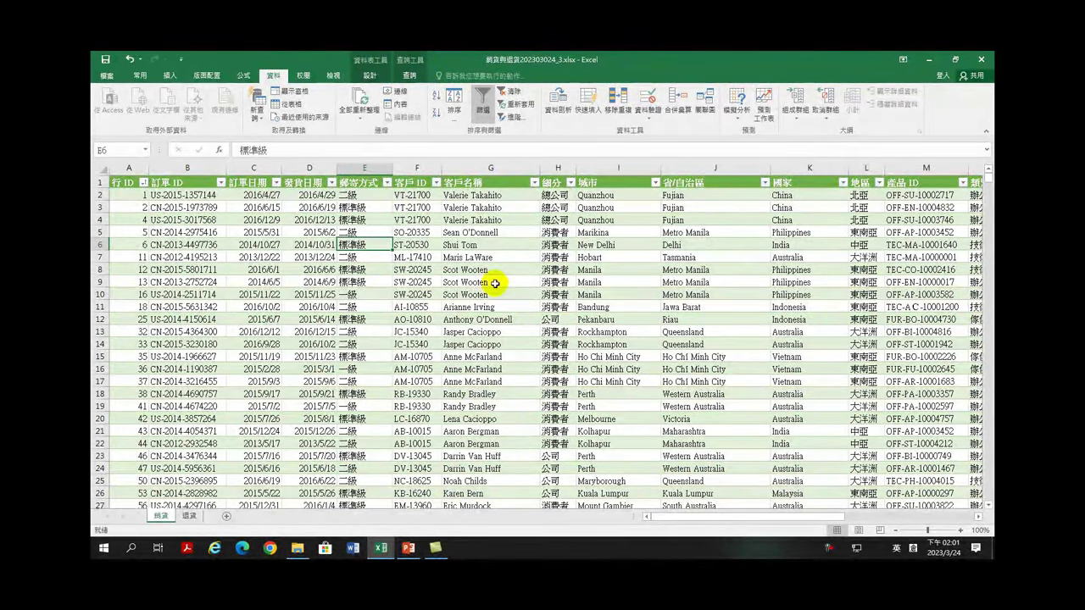
- Try selecting the 銷貨 table from the 行 ID header in A1 through its last record, then release the selection
left_click(371, 75)
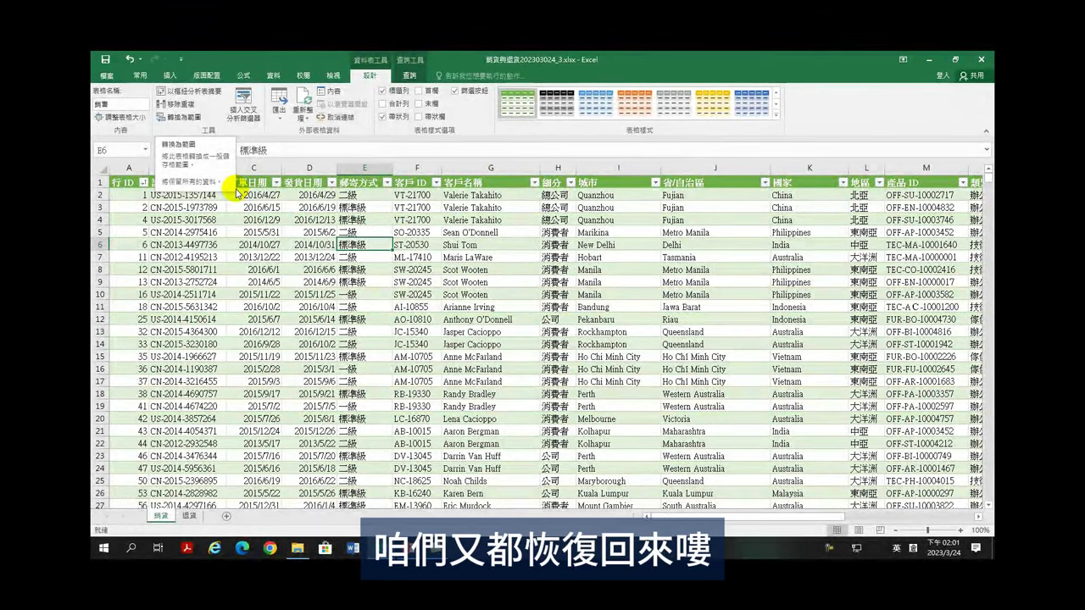
left_click(307, 230)
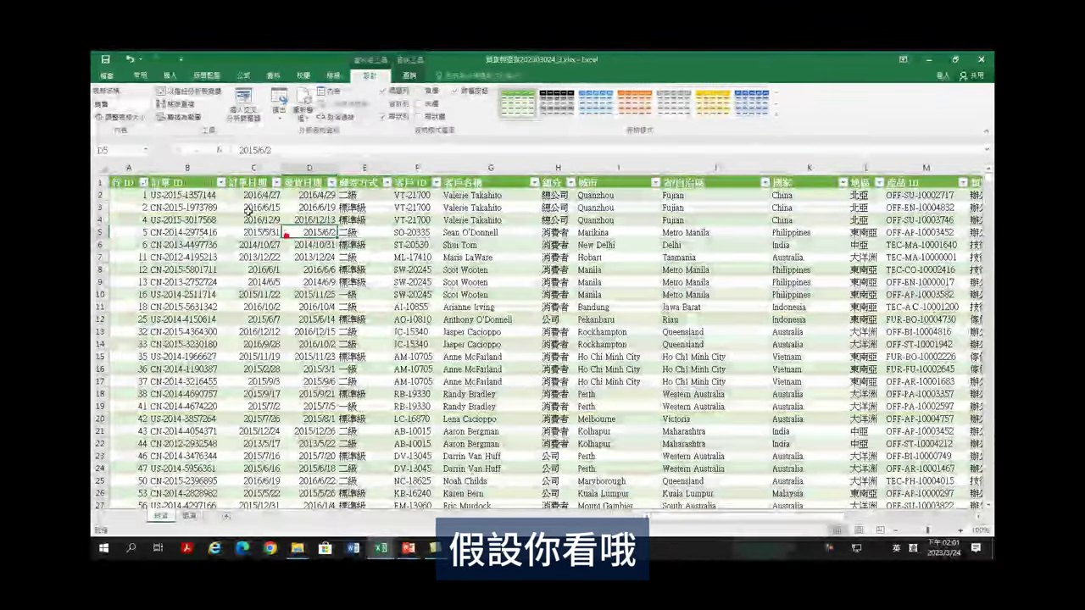
left_click(123, 181)
key("ctrl+shift+End")
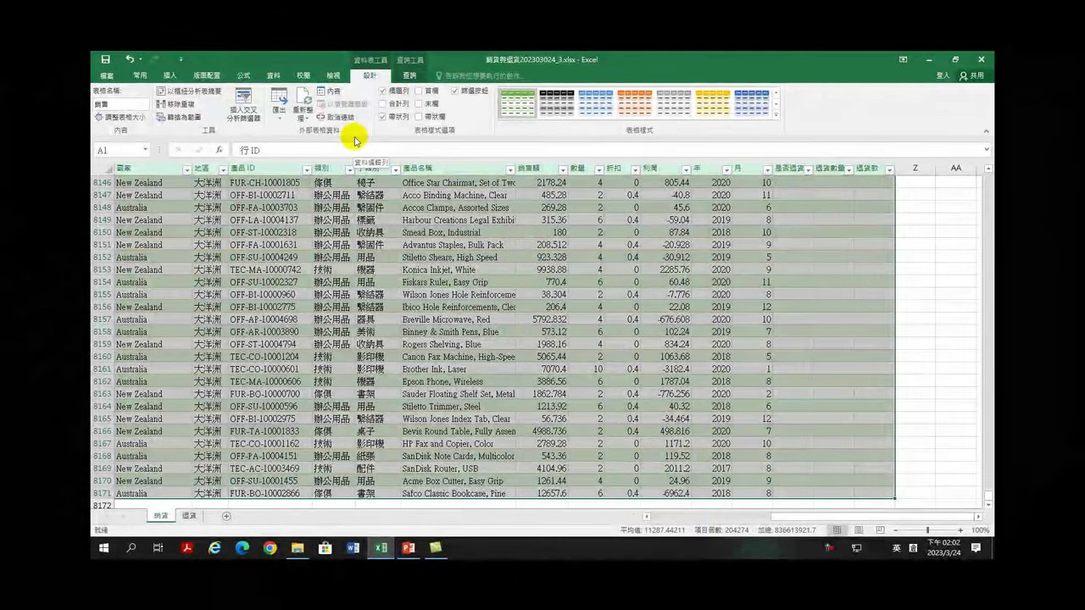
left_click(458, 294)
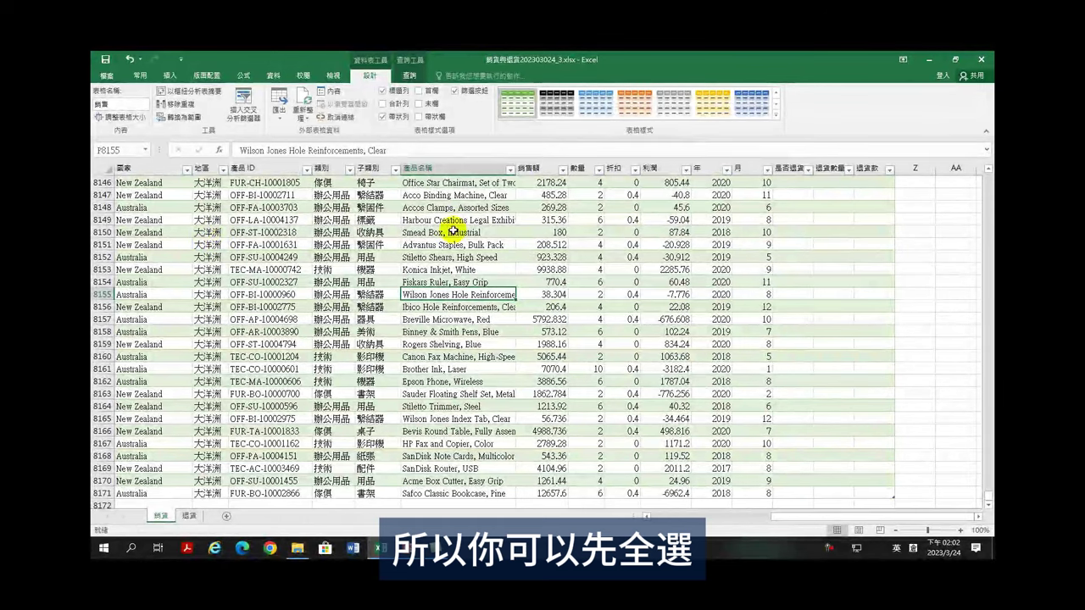
- Try selecting the entire 銷貨 worksheet, then return to a single cell in the 類別 column
left_click(127, 181)
key("ctrl+a")
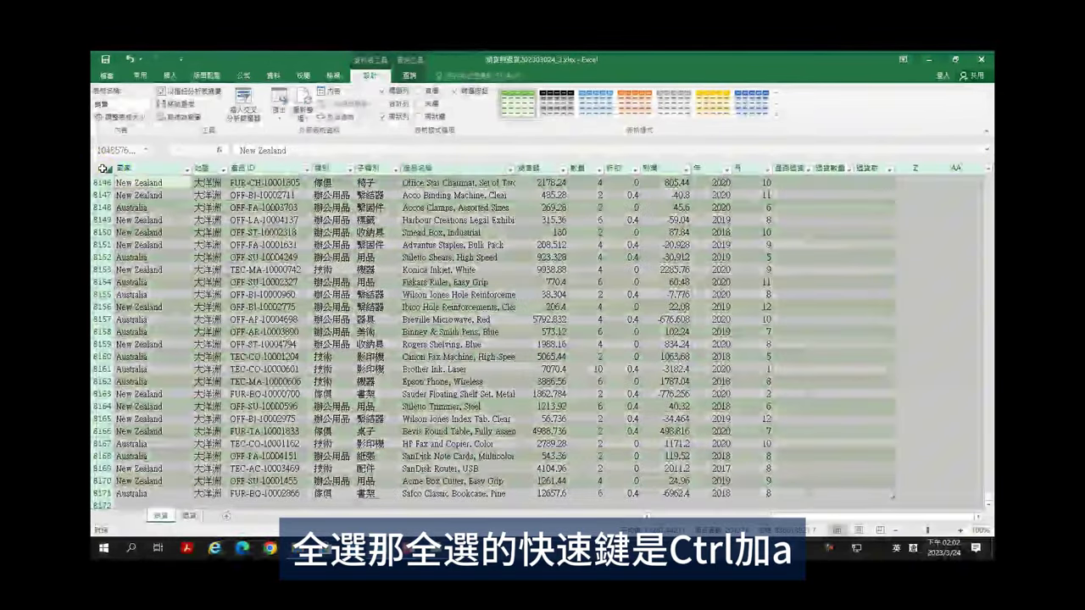
left_click(343, 293)
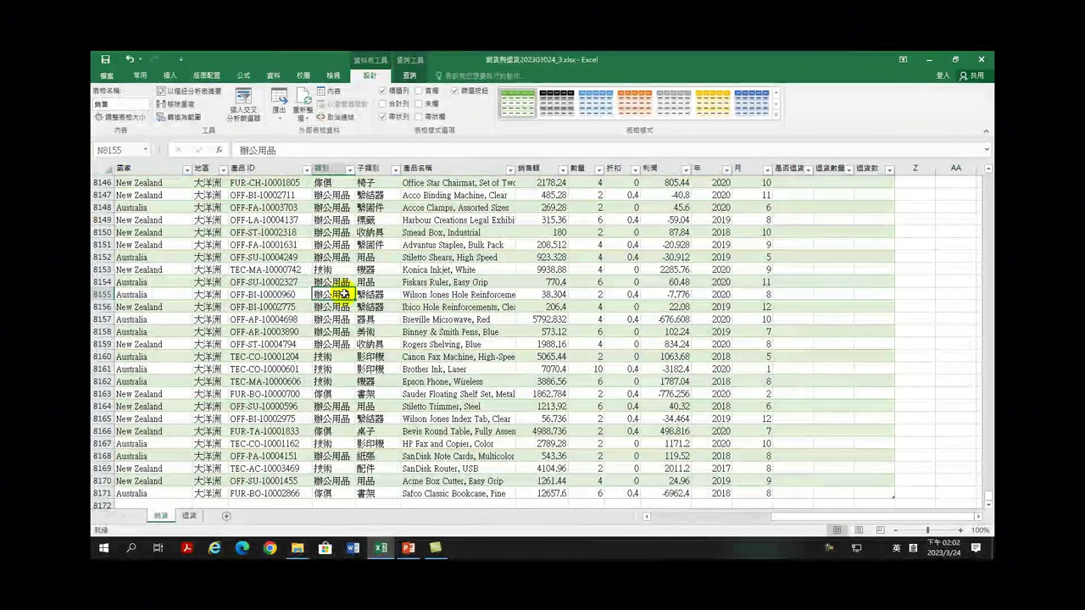
- Select all records of the 銷貨 table, convert it to a normal range and return to its first rows
key("ctrl+a")
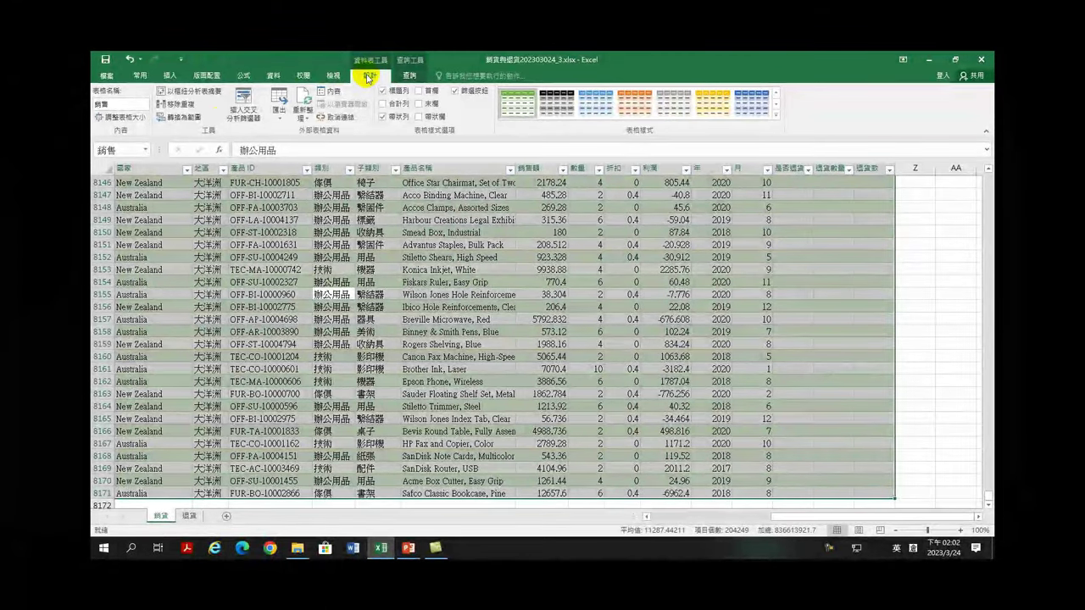
left_click(178, 118)
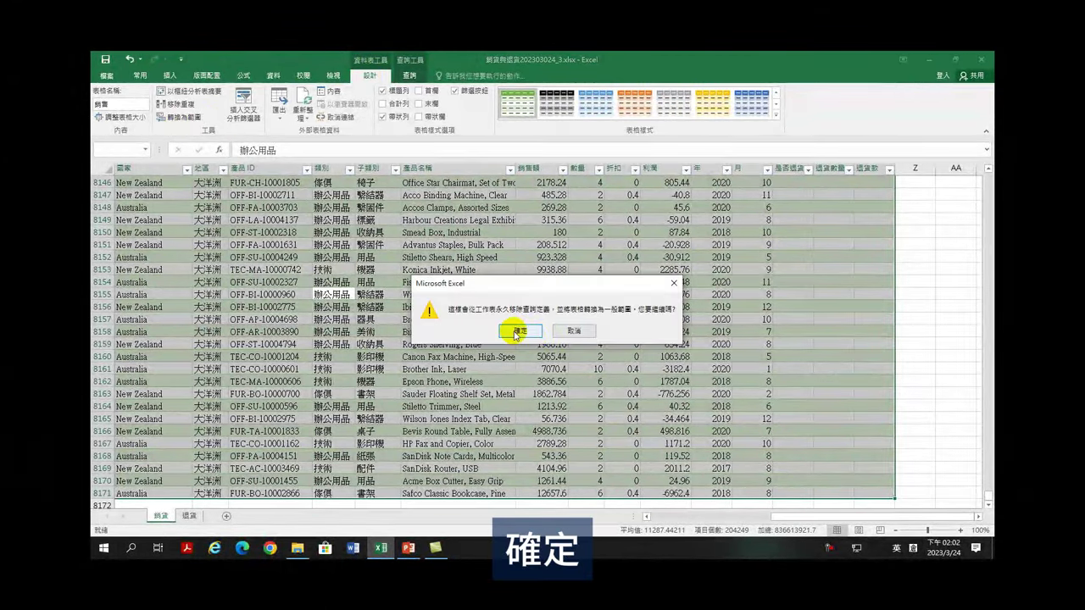
left_click(514, 331)
scroll(491, 293, "up", 7)
left_click_drag(989, 491, 986, 174)
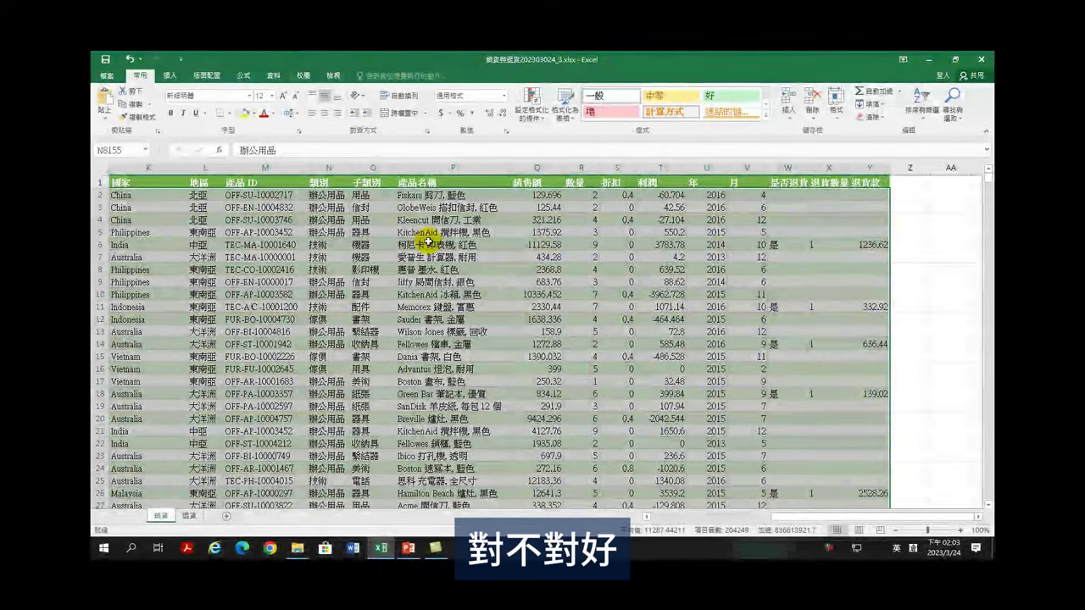
- Clear the formatting of the converted 銷貨 range and check how the column headings display when the rows move up
left_click(873, 120)
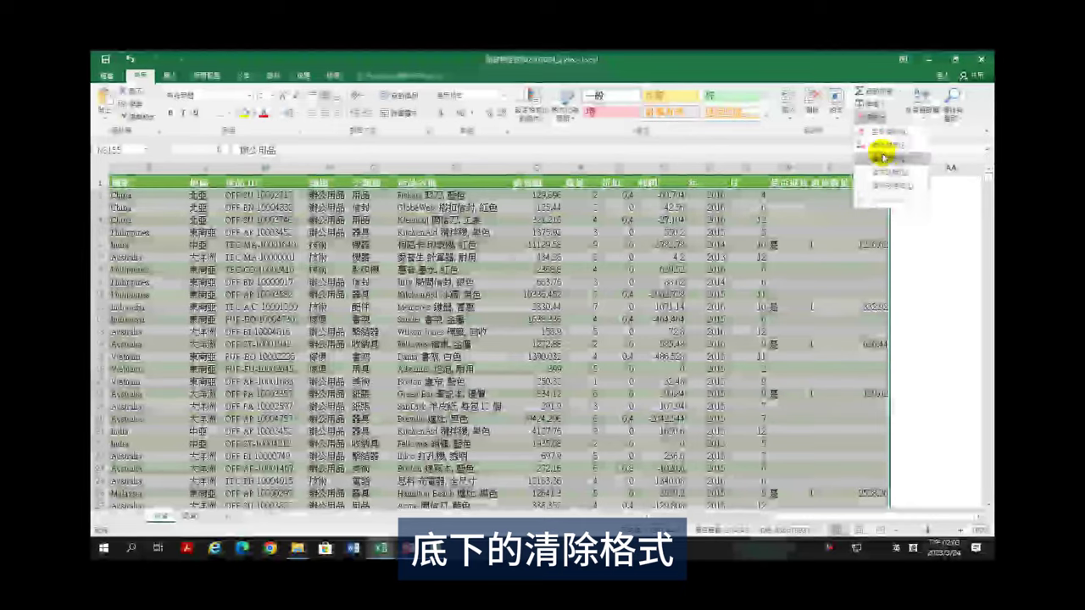
left_click(887, 157)
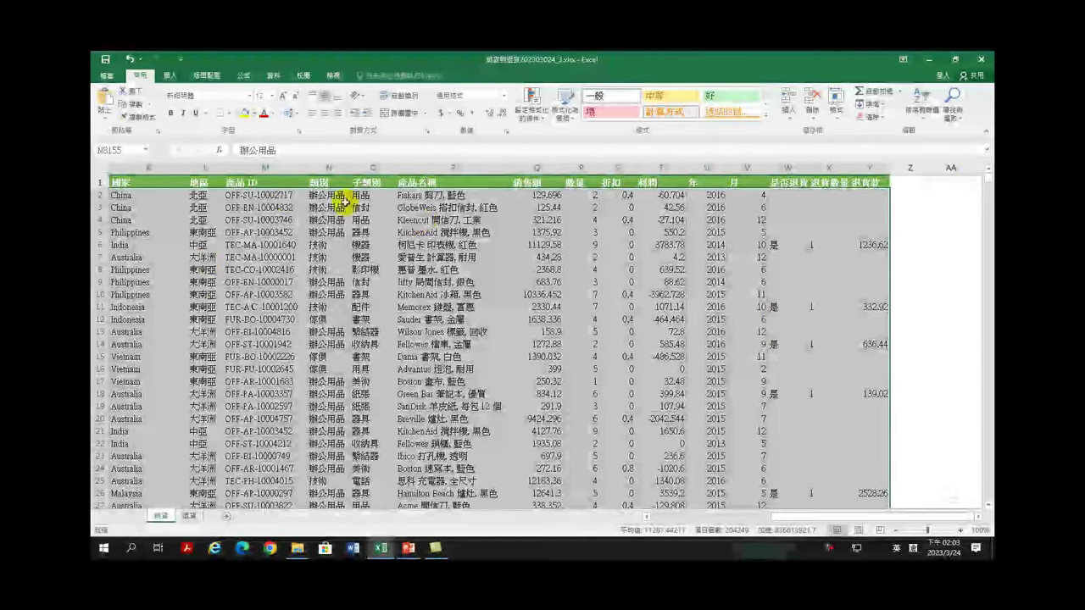
left_click(422, 221)
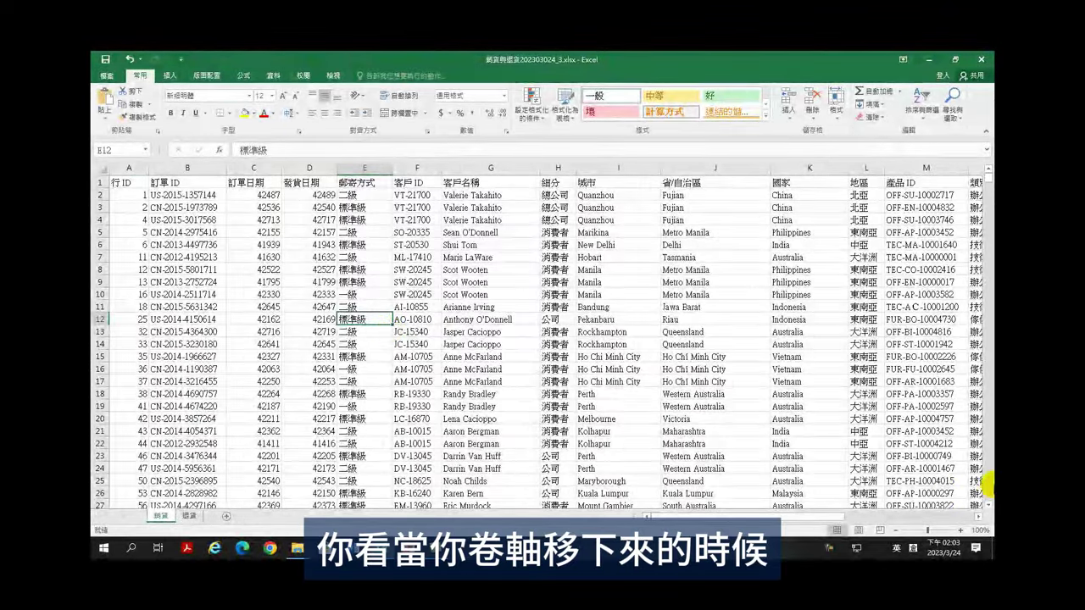
left_click(988, 509)
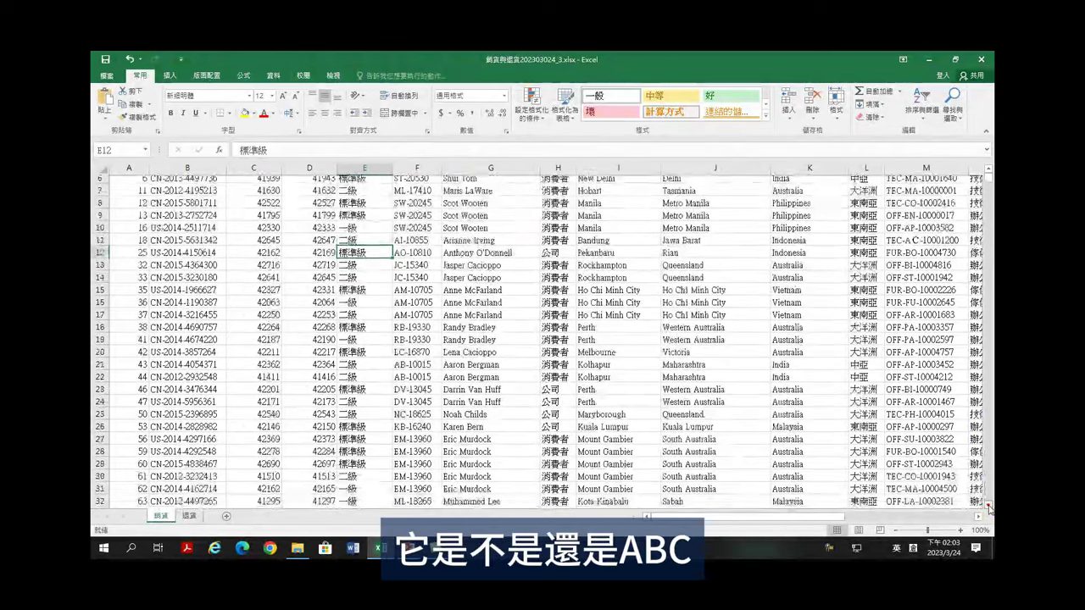